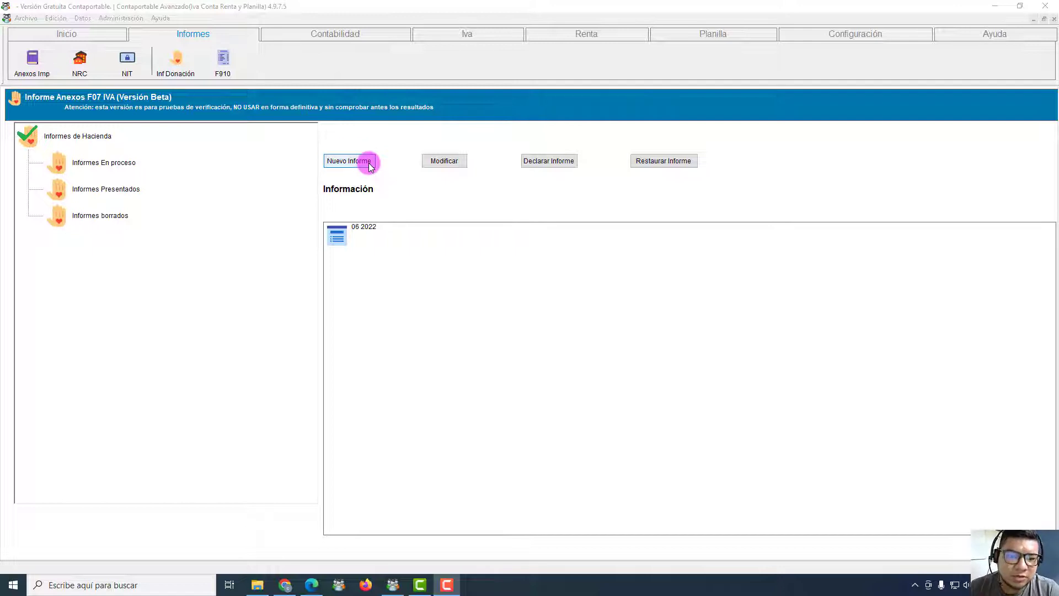
Create a new F07 IVA annex report for Enero 2022.
click(368, 163)
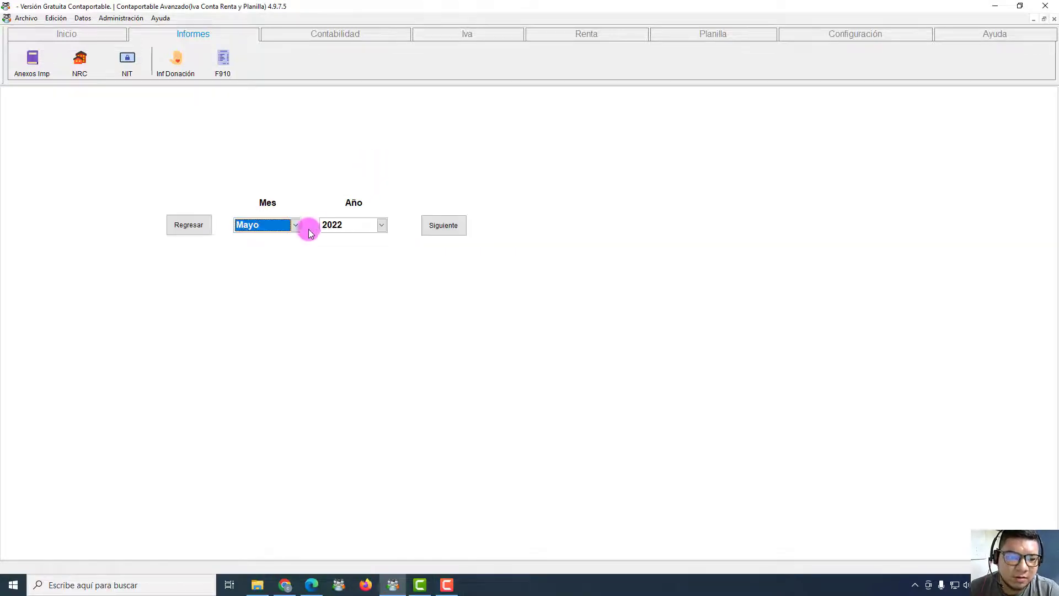
scroll(296, 233, up, 4)
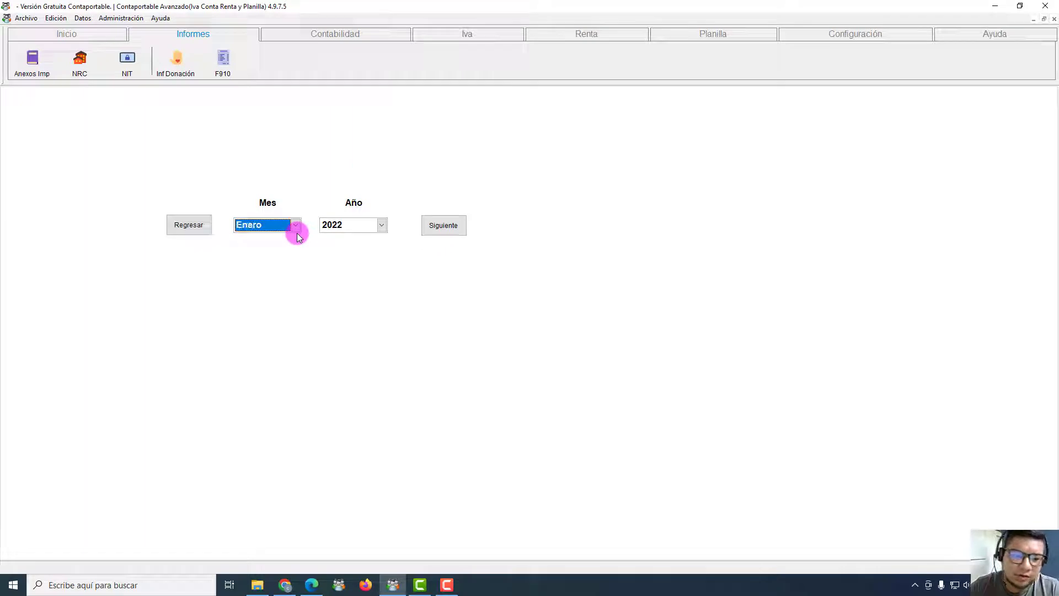
key(Tab)
key(Tab)
key(Return)
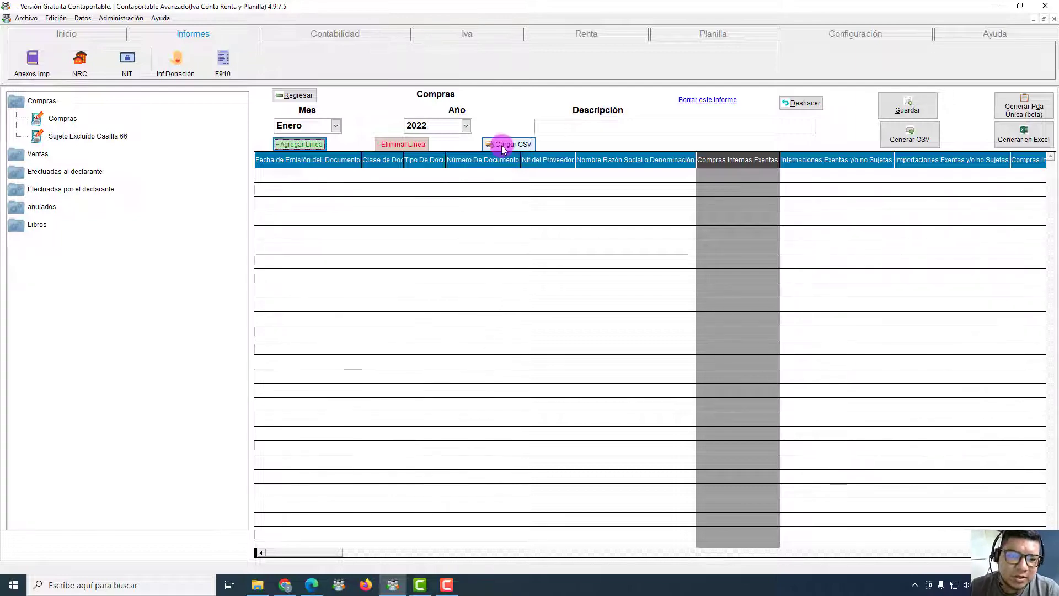
Start a CSV load for Compras and browse to the YEC folder inside ANEXOS DE ENERO 2022 in Documentos.
click(502, 146)
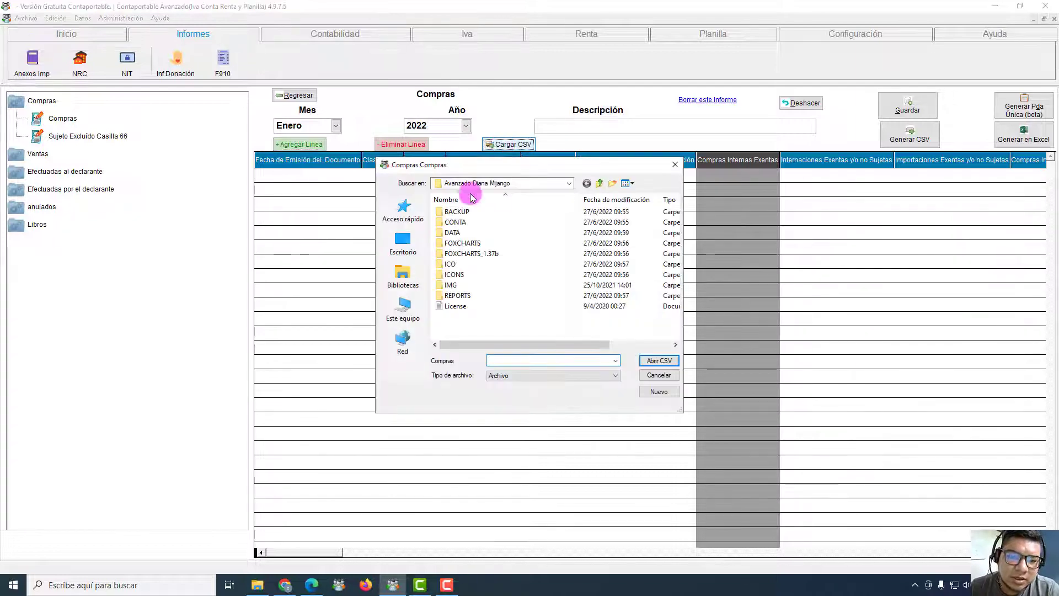
click(403, 276)
click(569, 219)
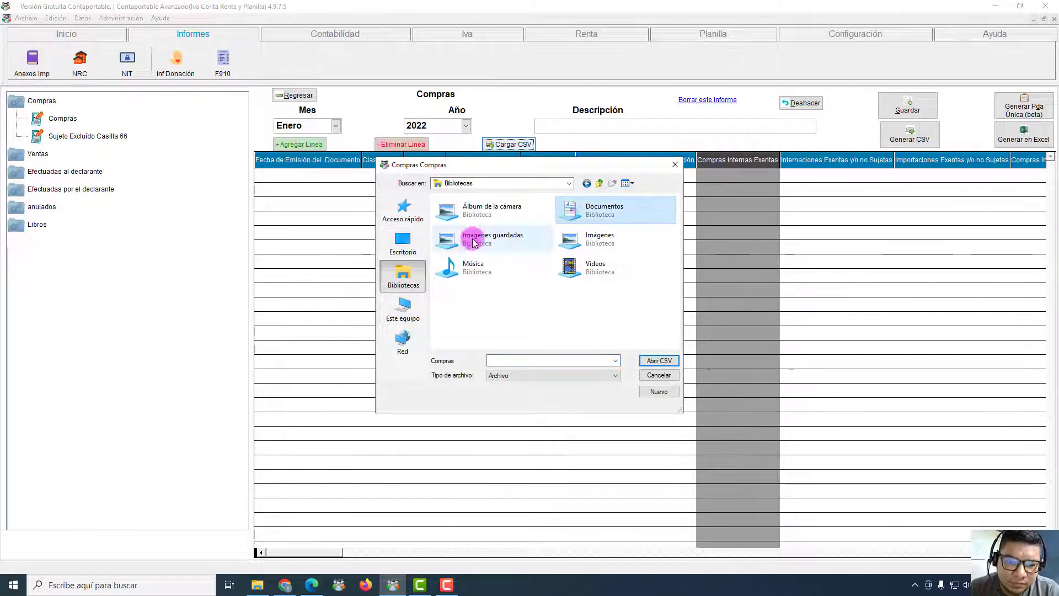
double_click(579, 224)
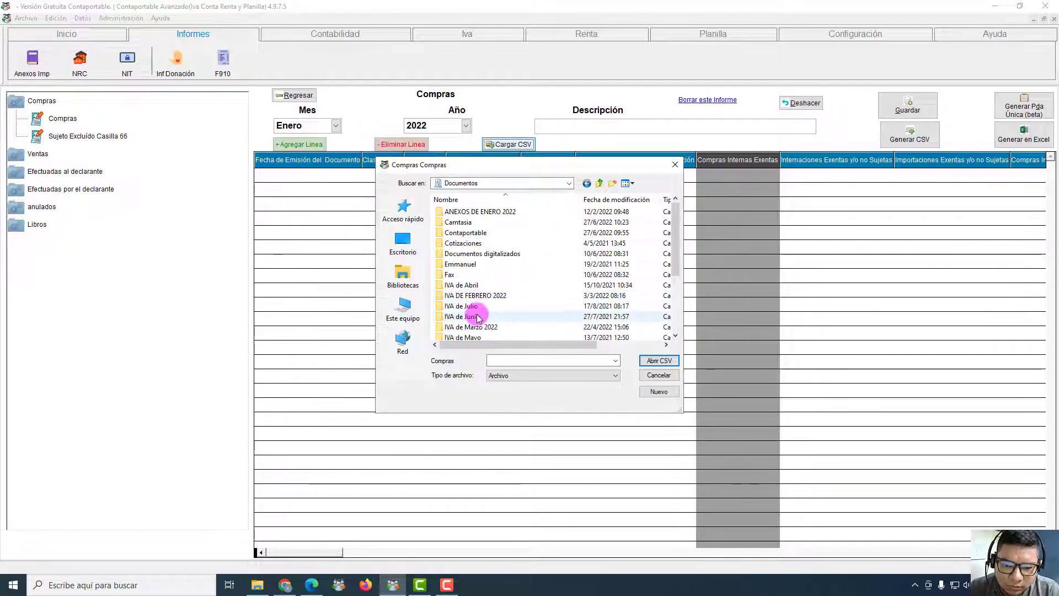
scroll(477, 300, down, 2)
scroll(477, 295, up, 2)
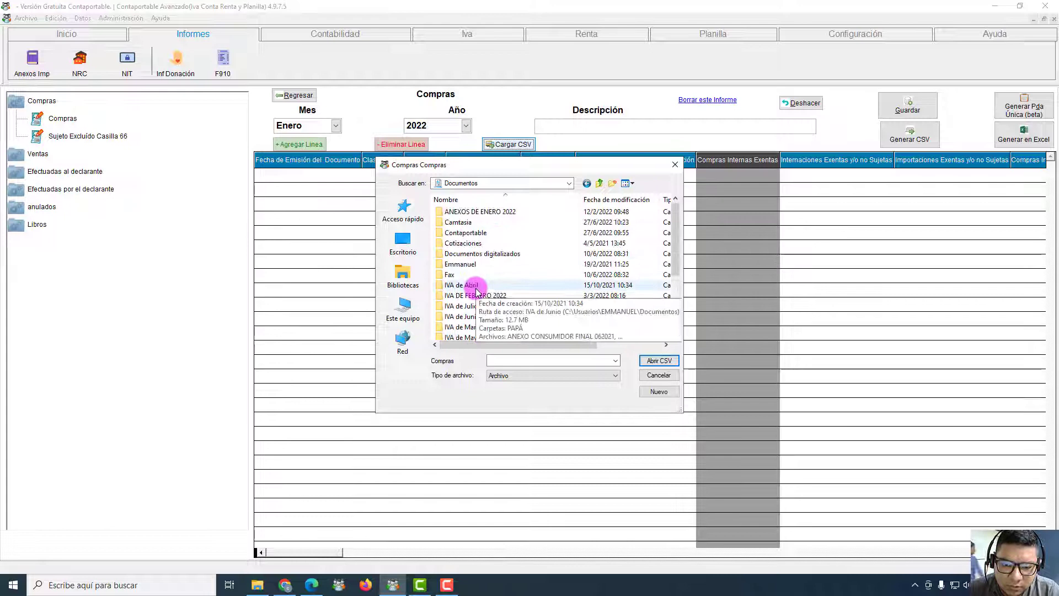
double_click(472, 211)
double_click(453, 235)
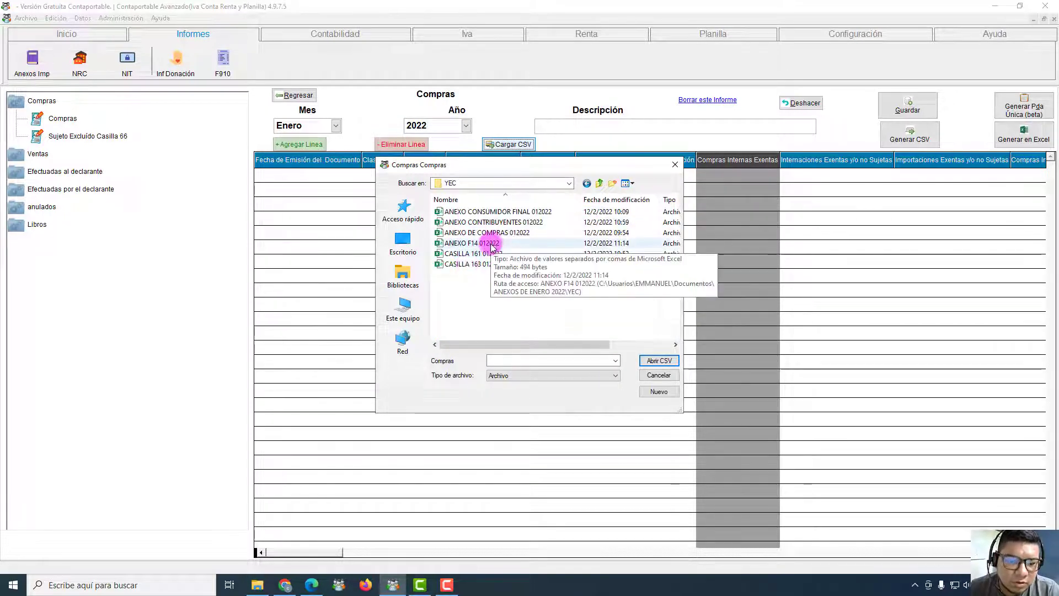
Load the ANEXO DE COMPRAS 012022 file into Compras and save the report.
click(494, 232)
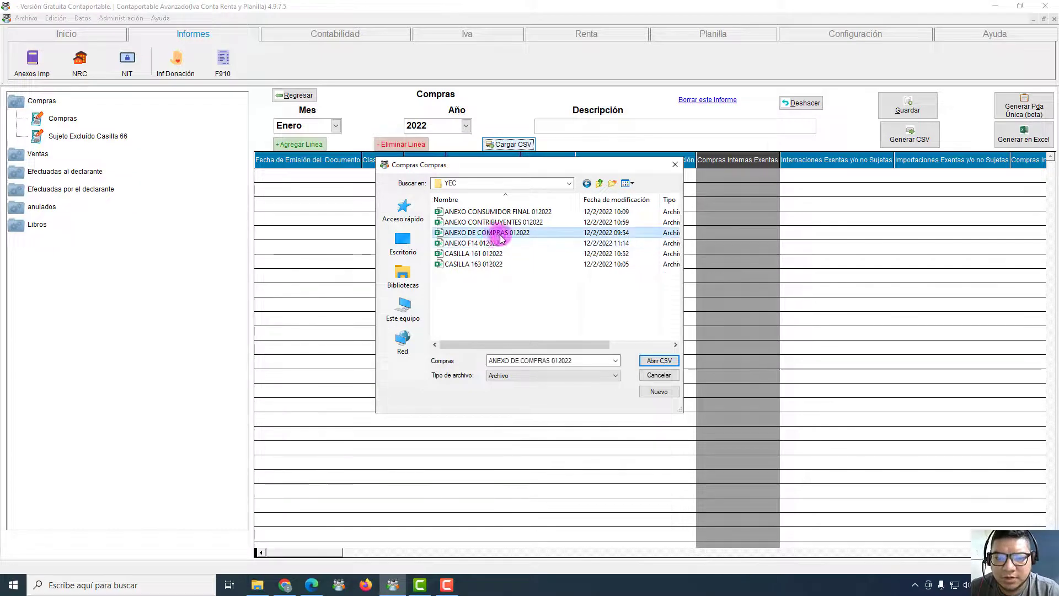
click(656, 364)
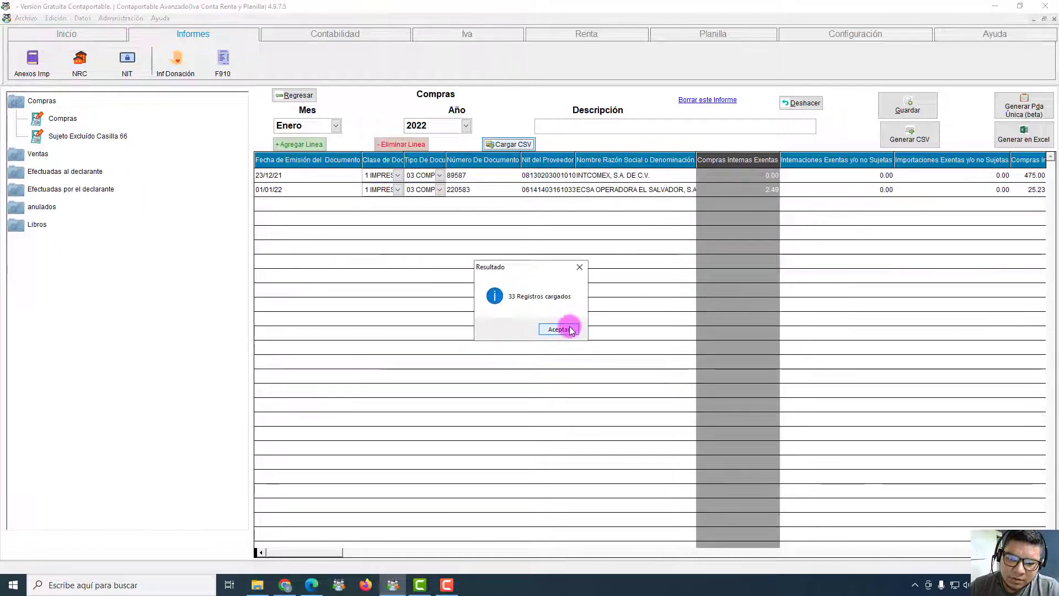
click(558, 329)
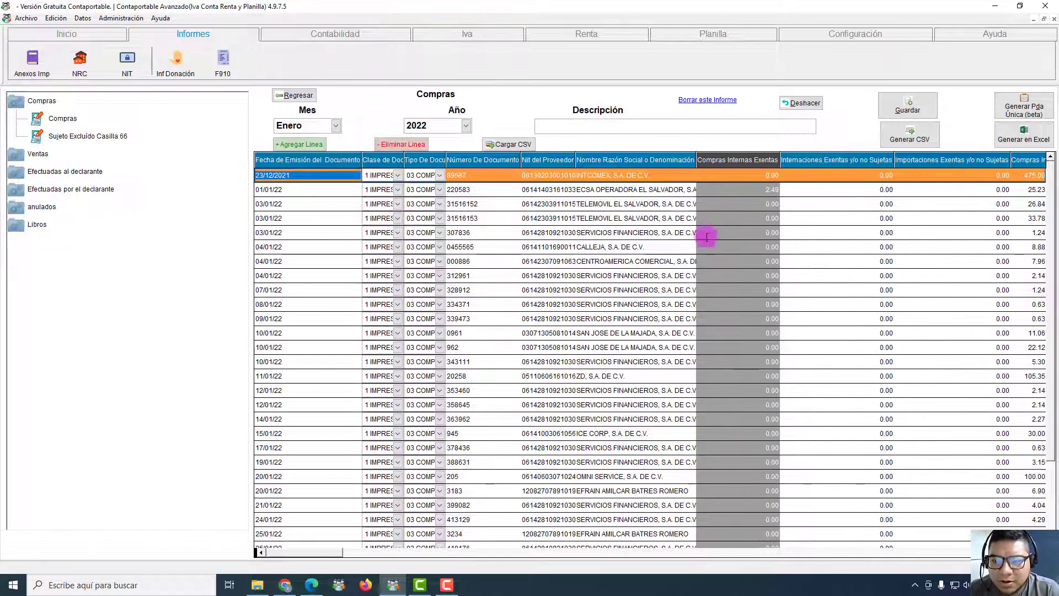
click(907, 105)
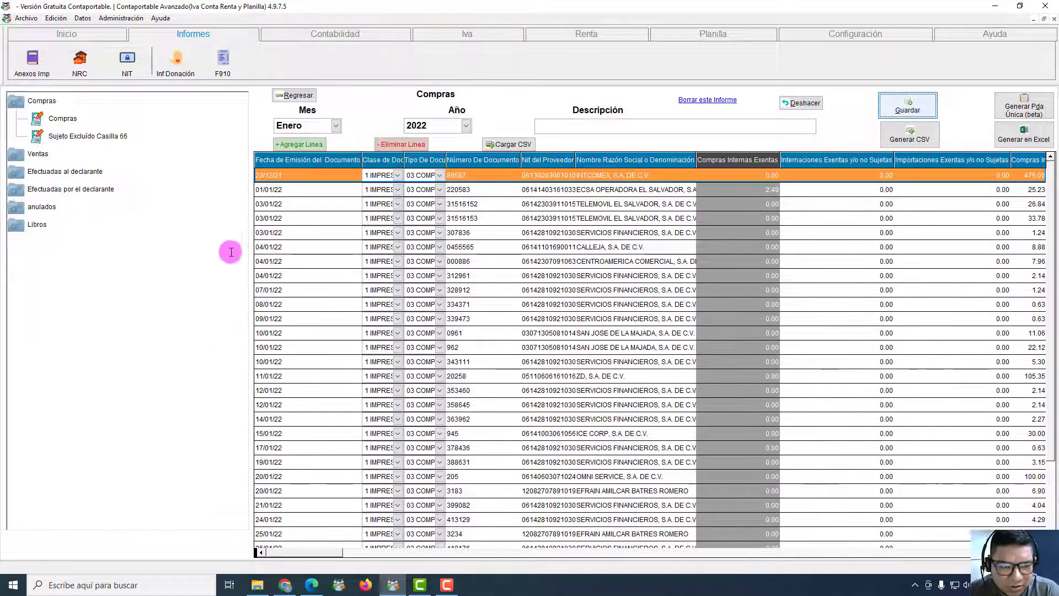
Load the ANEXO CONTRIBUYENTES 012022 CSV file into Ventas Contribuyentes and save the report.
click(38, 156)
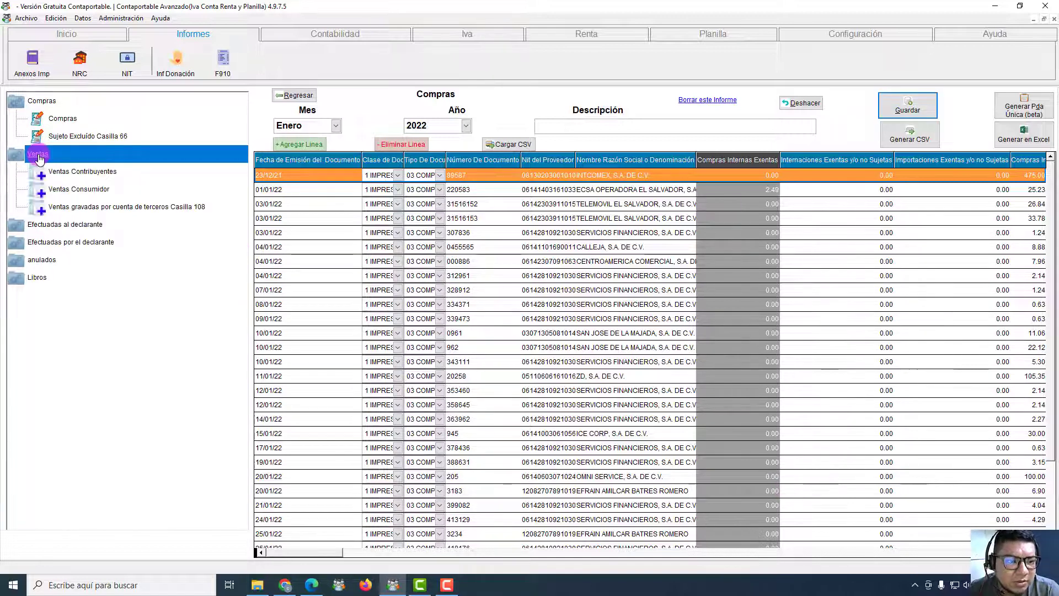
click(58, 174)
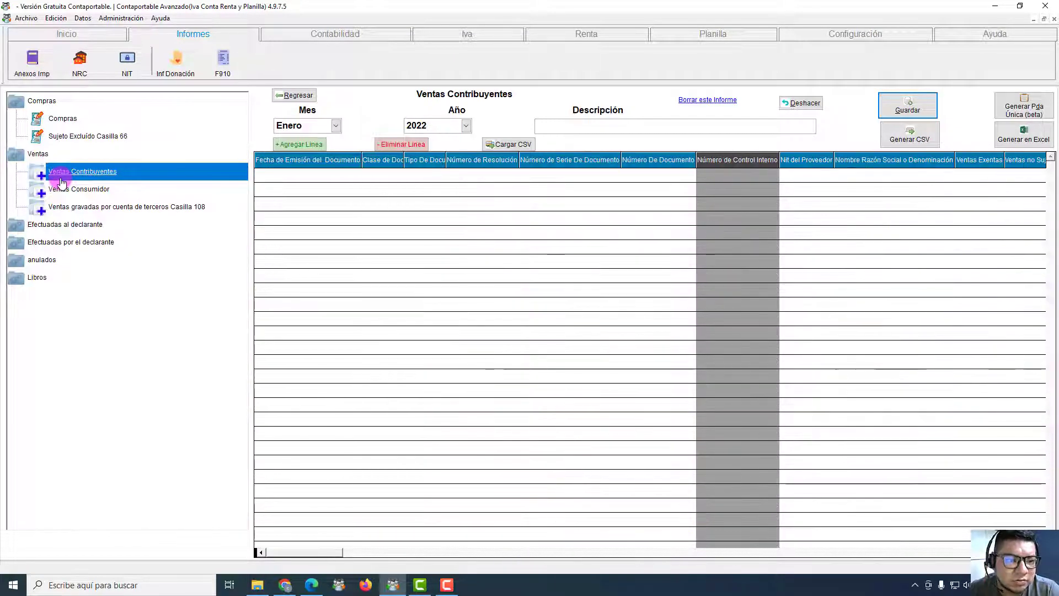
click(505, 146)
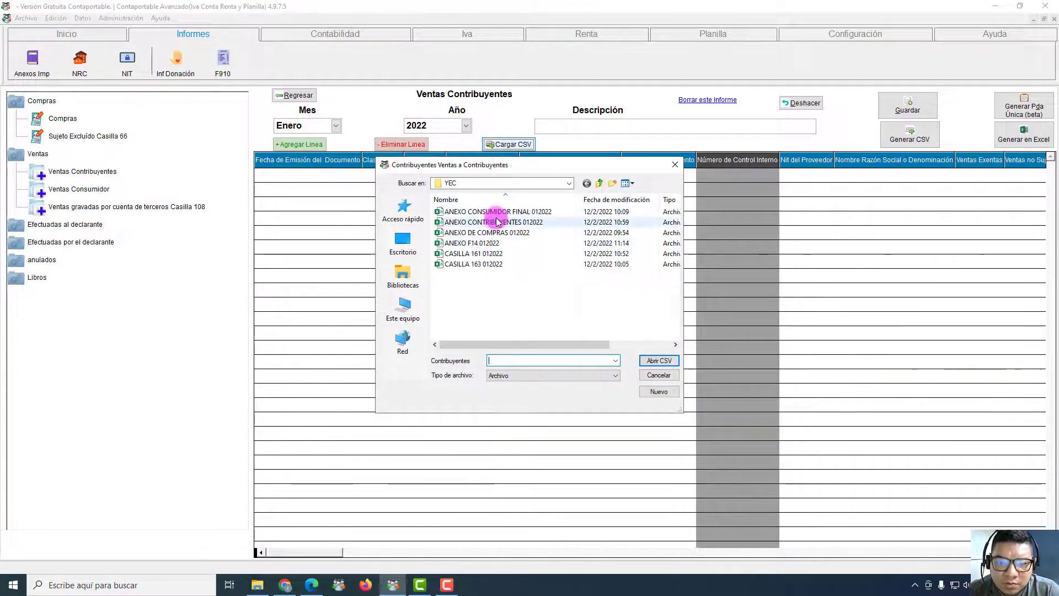
click(493, 223)
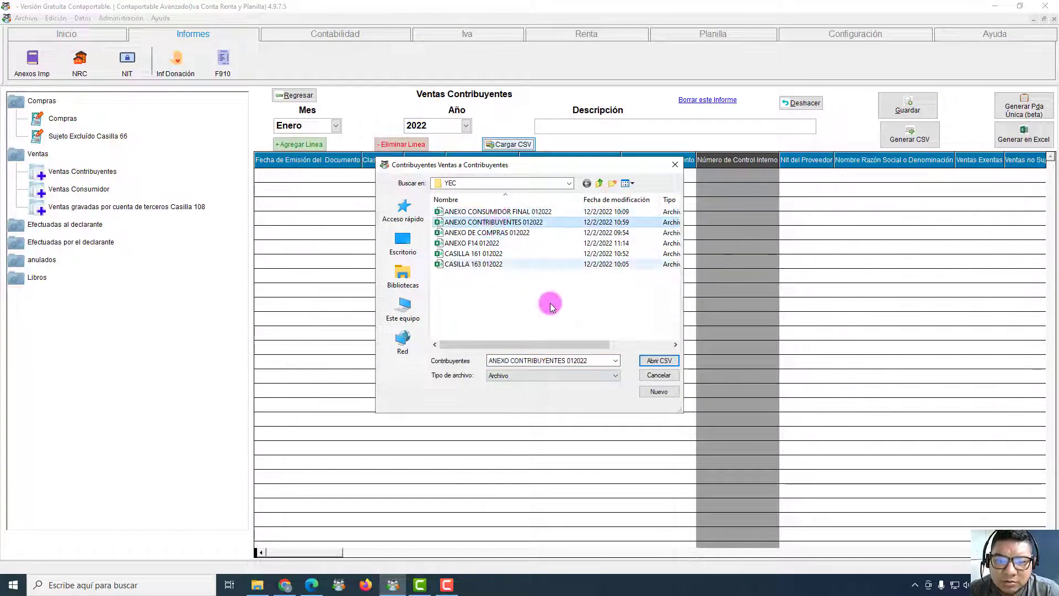
click(657, 361)
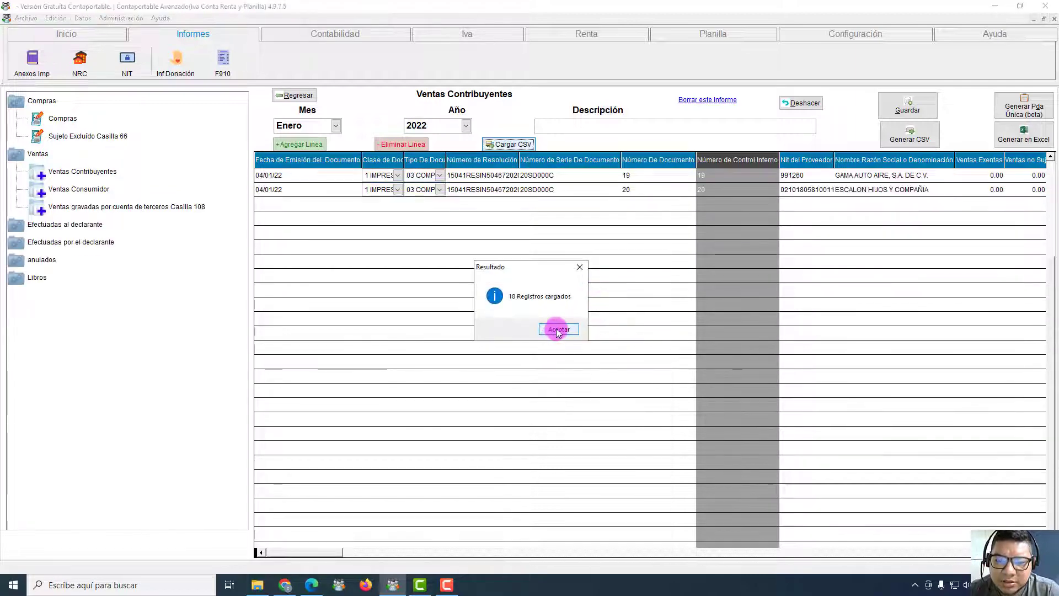
click(554, 329)
click(910, 106)
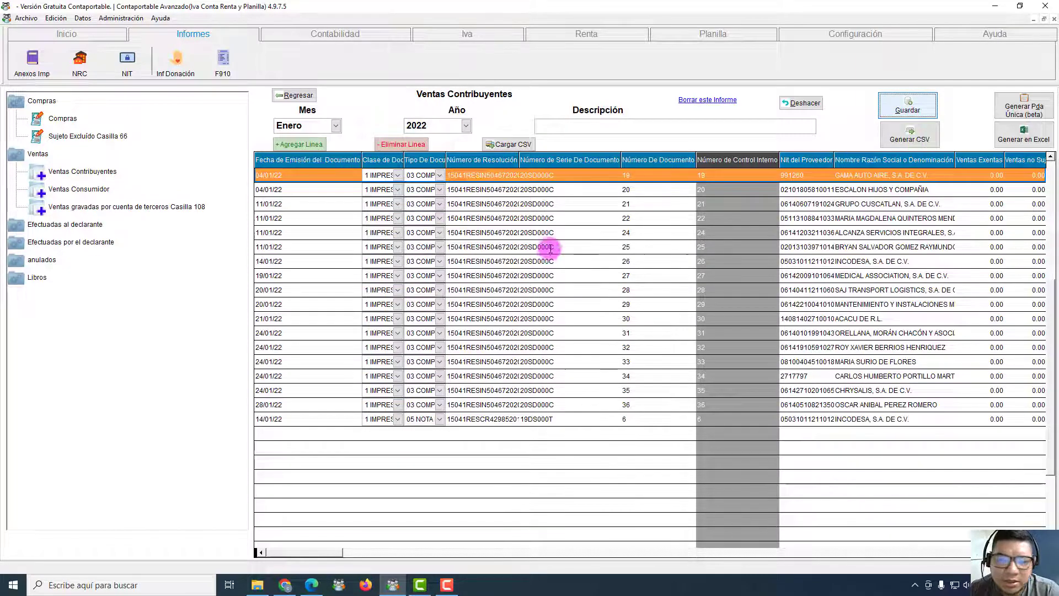
Load the ANEXO CONSUMIDOR FINAL 012022 CSV file into Ventas Consumidor and save the report.
click(89, 191)
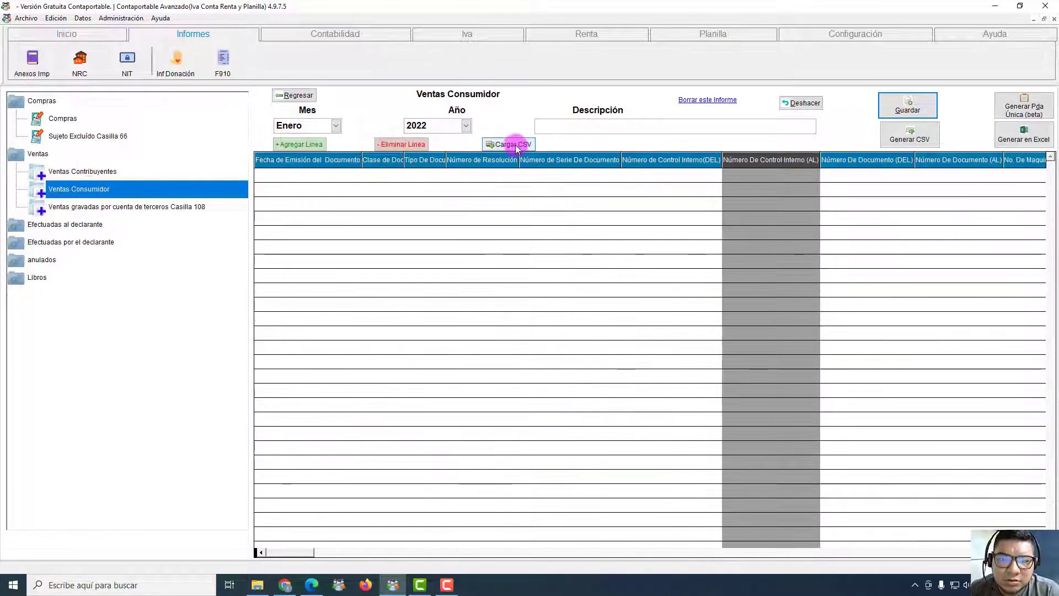
click(510, 144)
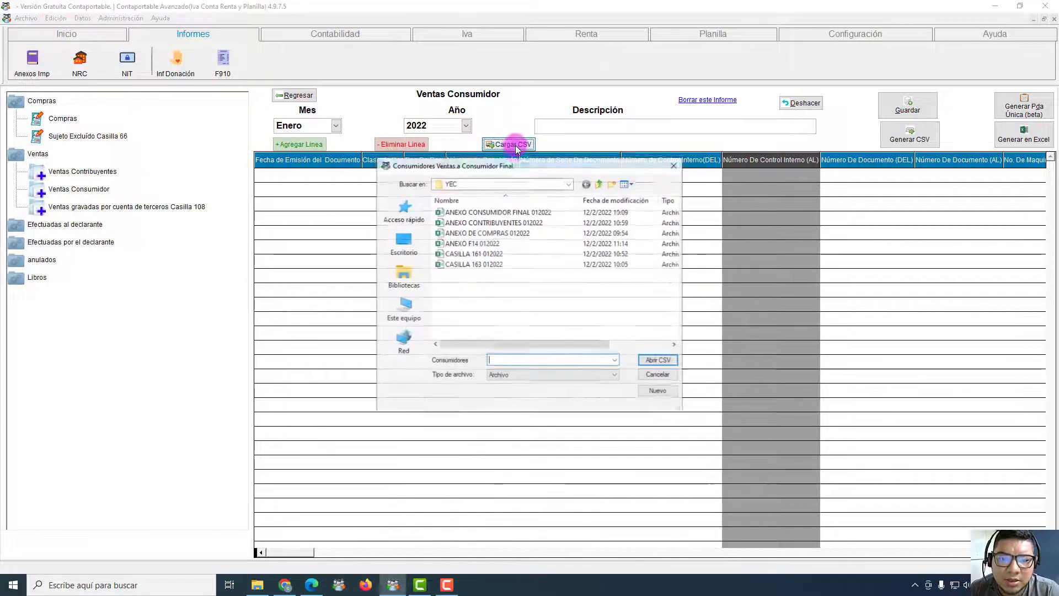
click(496, 211)
click(659, 360)
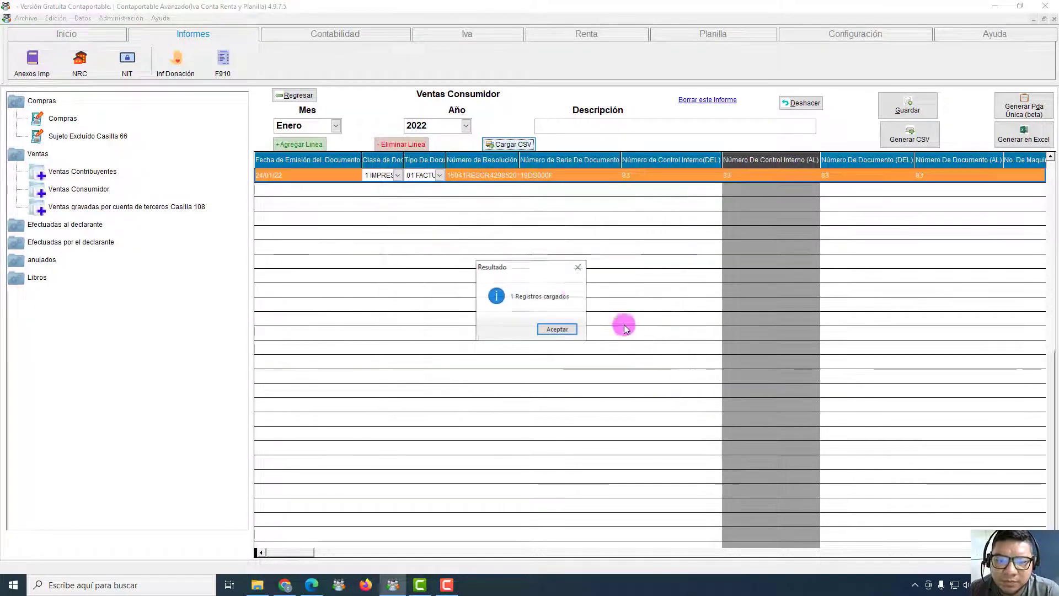
click(551, 331)
click(919, 109)
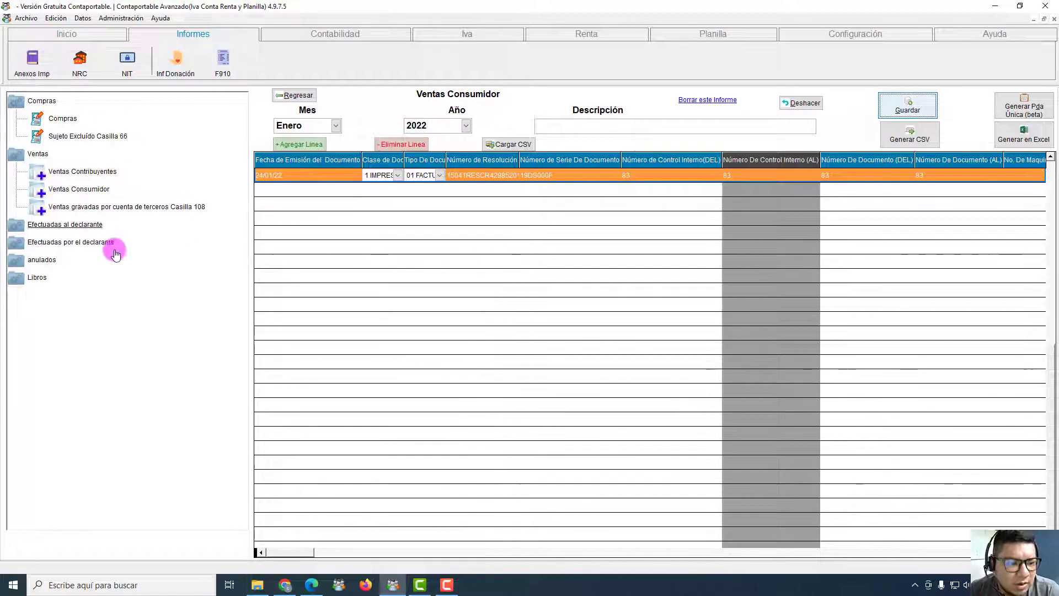
click(48, 266)
click(51, 281)
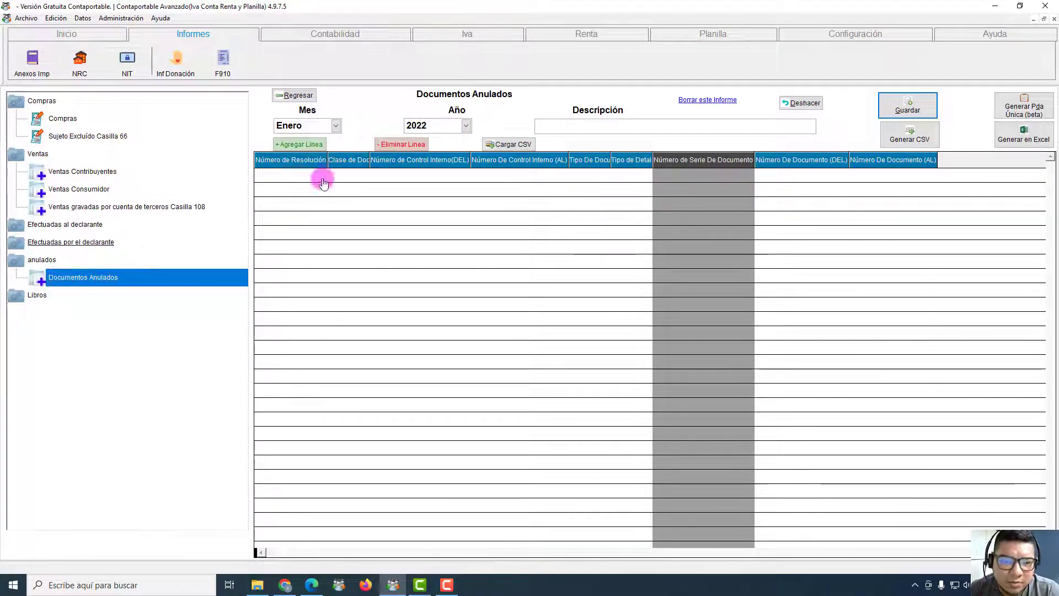
click(505, 145)
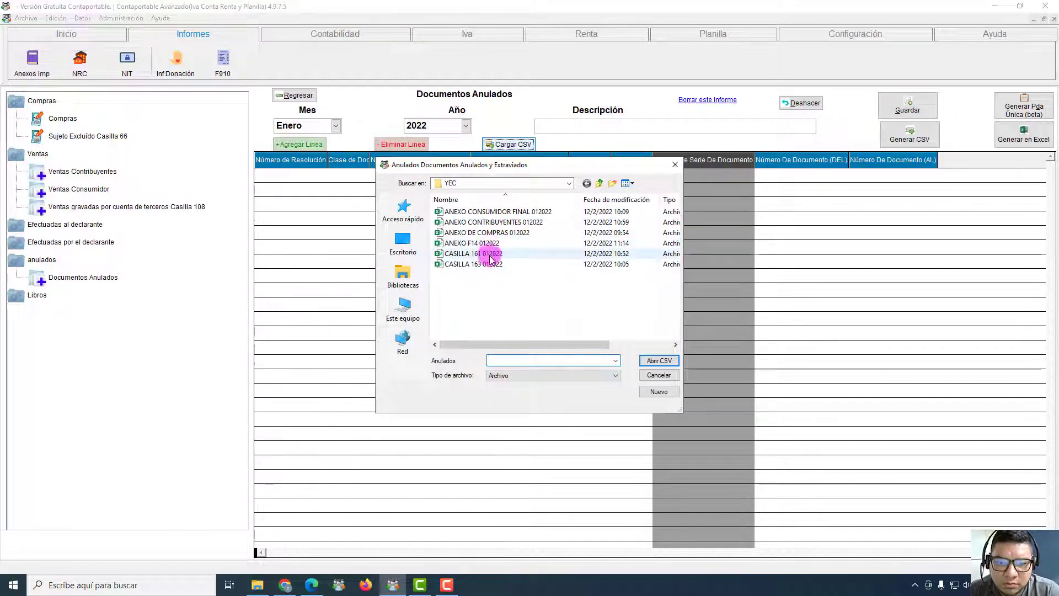
click(654, 375)
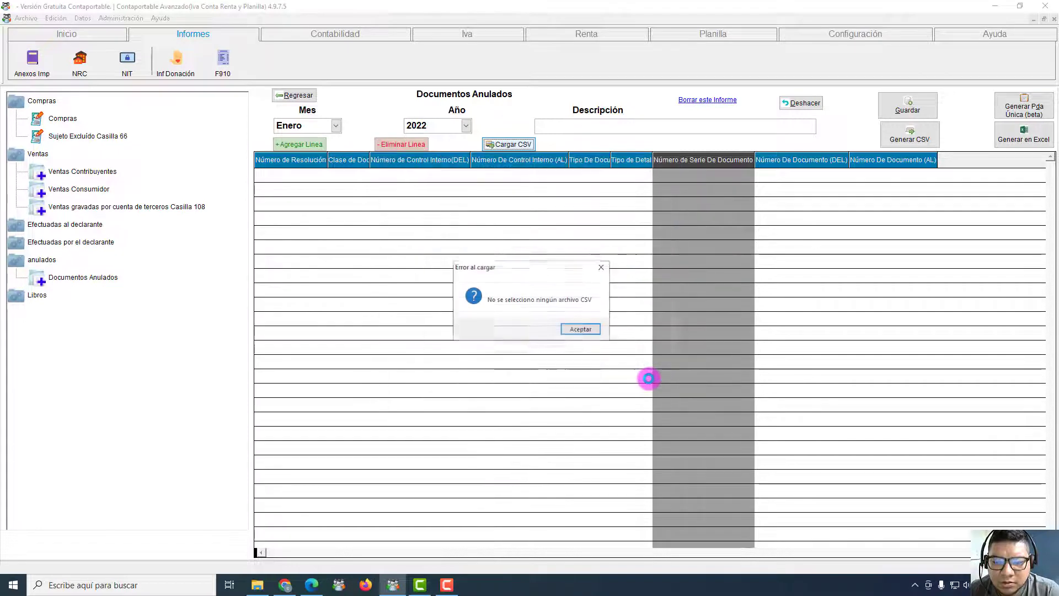
click(584, 331)
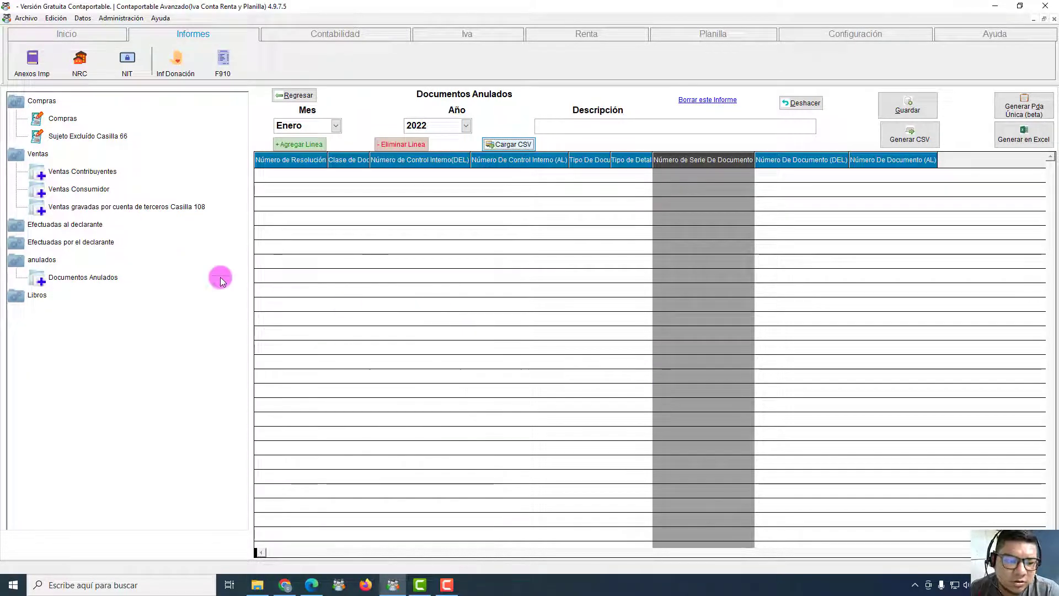
Load the CASILLA 161 012022 CSV file into Anticipo a cuenta 2% Casilla 161 and save the report.
click(65, 228)
click(72, 241)
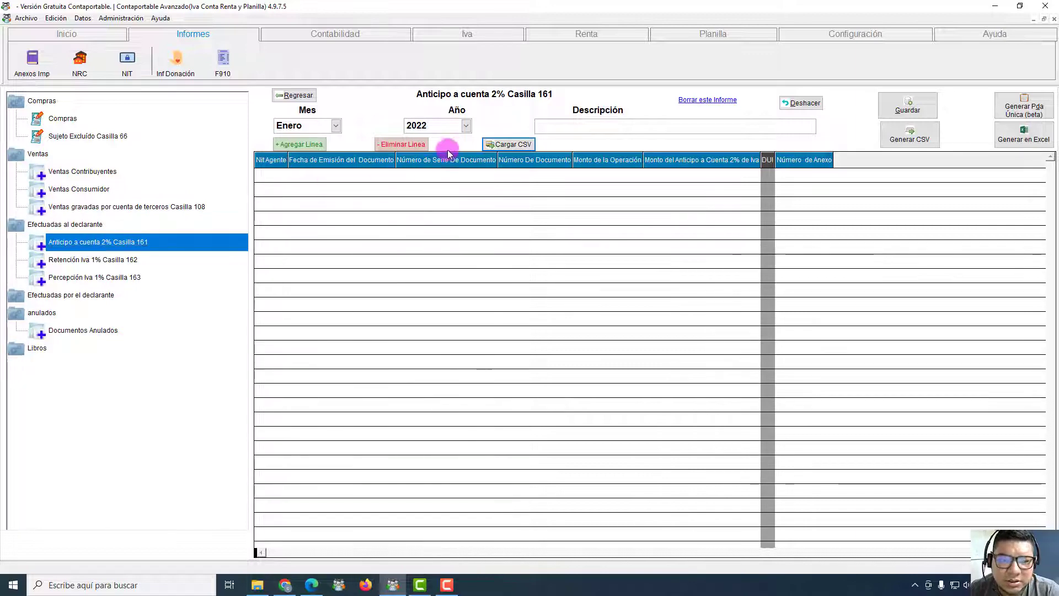
click(512, 145)
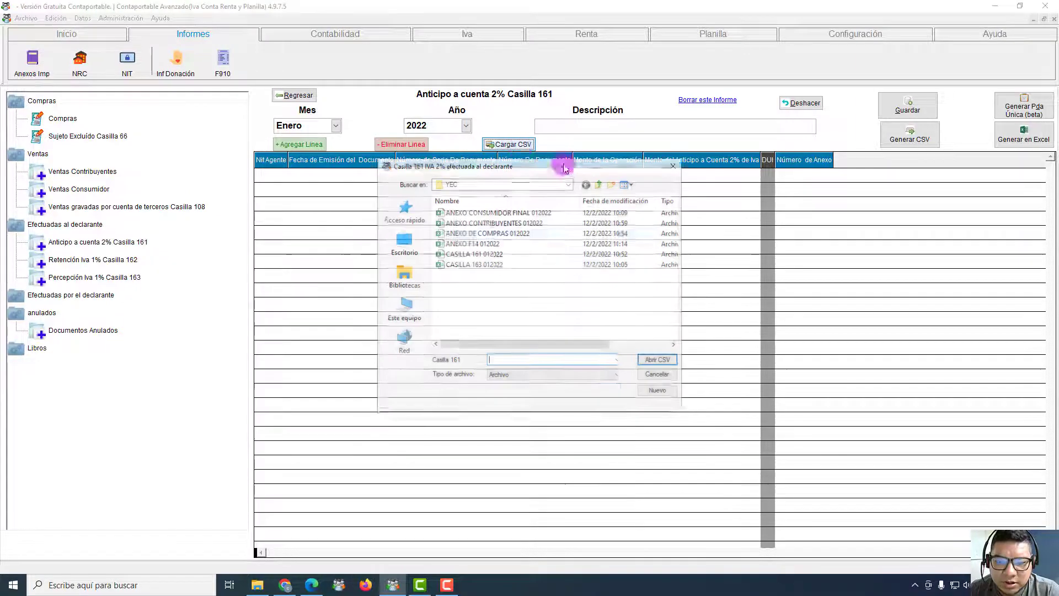
click(508, 253)
click(659, 358)
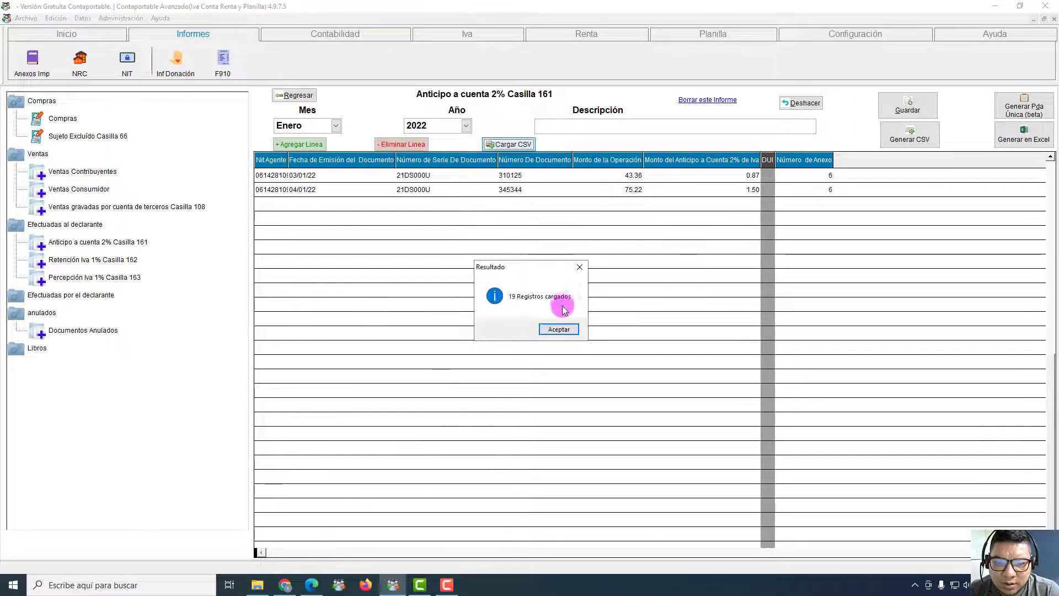
click(552, 330)
click(915, 106)
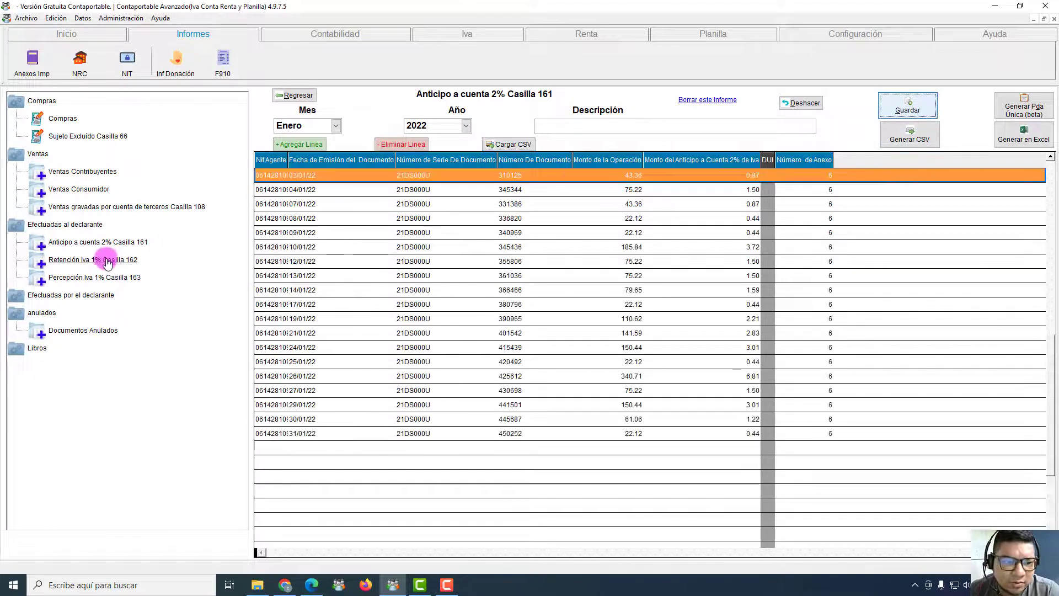
Load the CASILLA 163 012022 CSV file into Percepción Iva 1% Casilla 163.
click(107, 261)
click(132, 277)
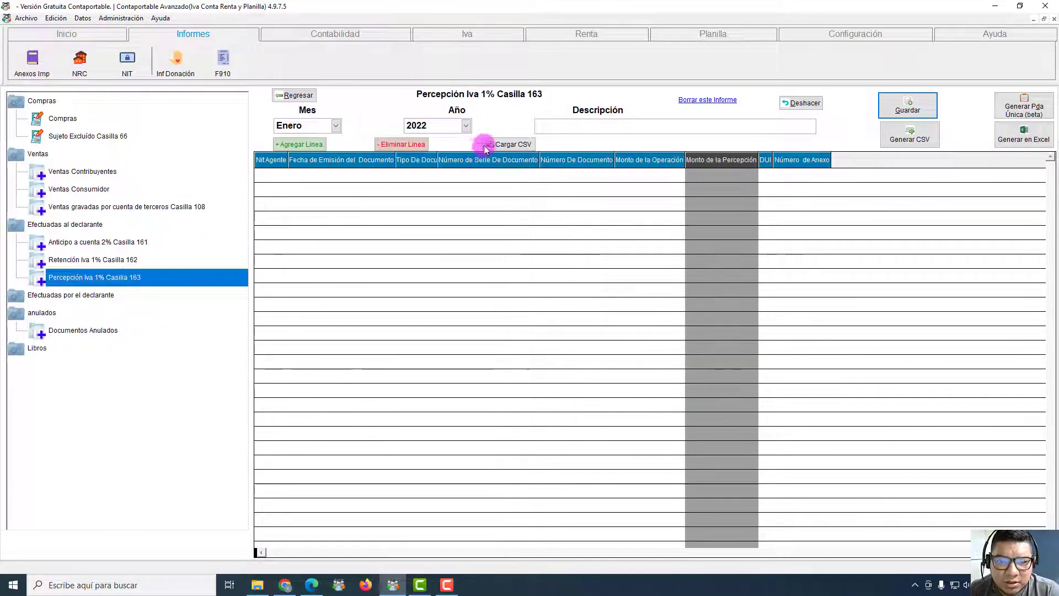
click(509, 145)
click(496, 263)
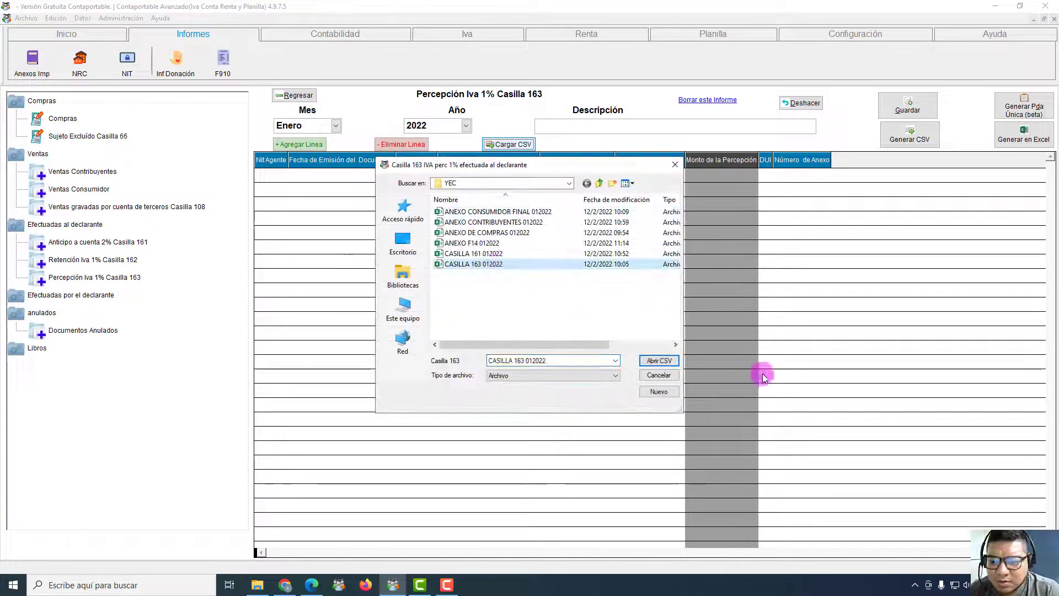
click(668, 360)
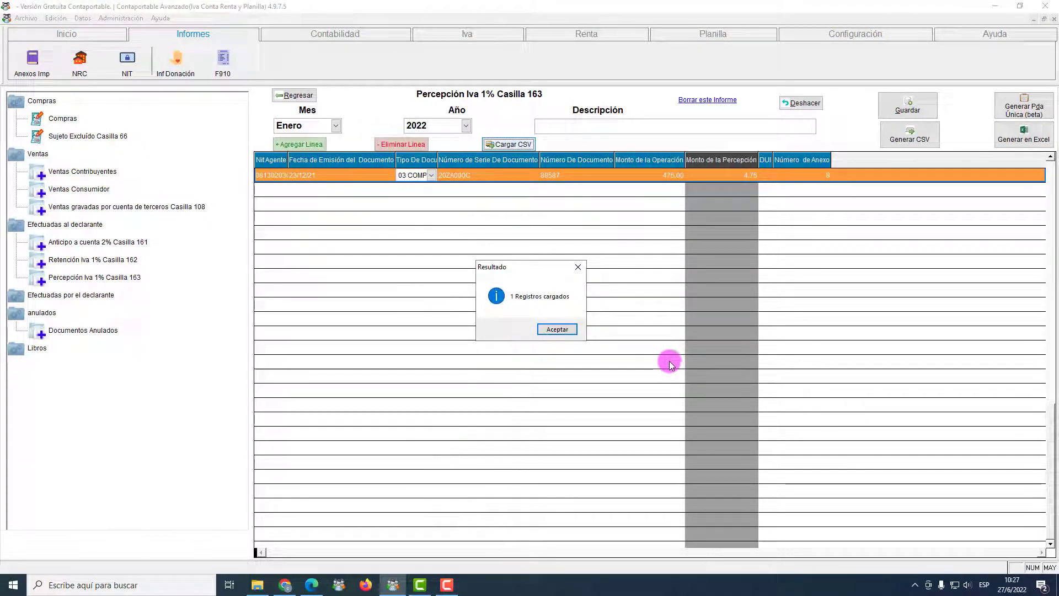
click(552, 329)
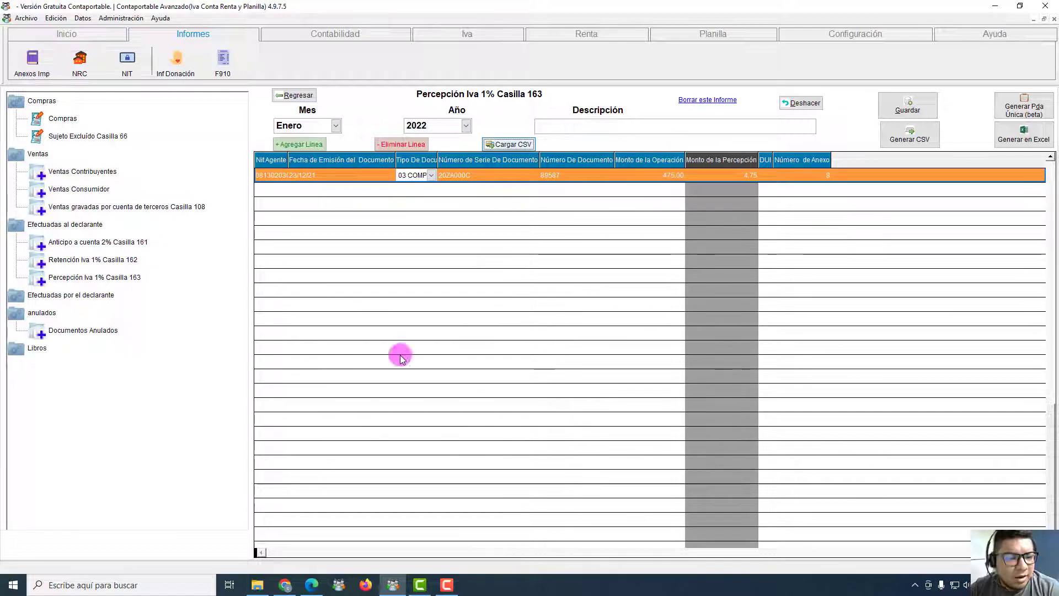
click(27, 315)
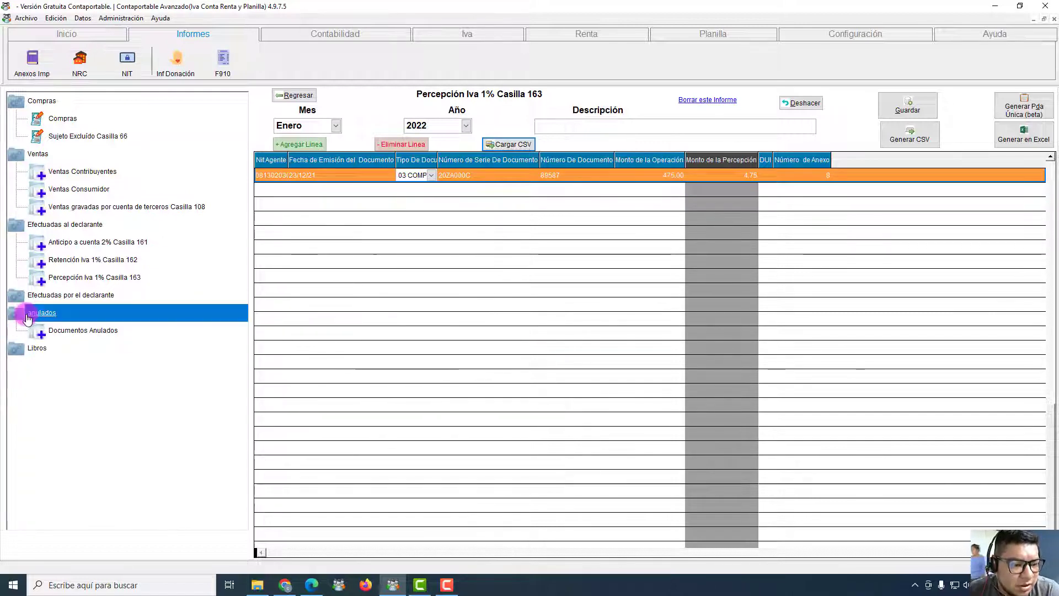
Collapse the anulados, Efectuadas al declarante, Ventas and Compras groups, and expand the Libros group.
click(549, 329)
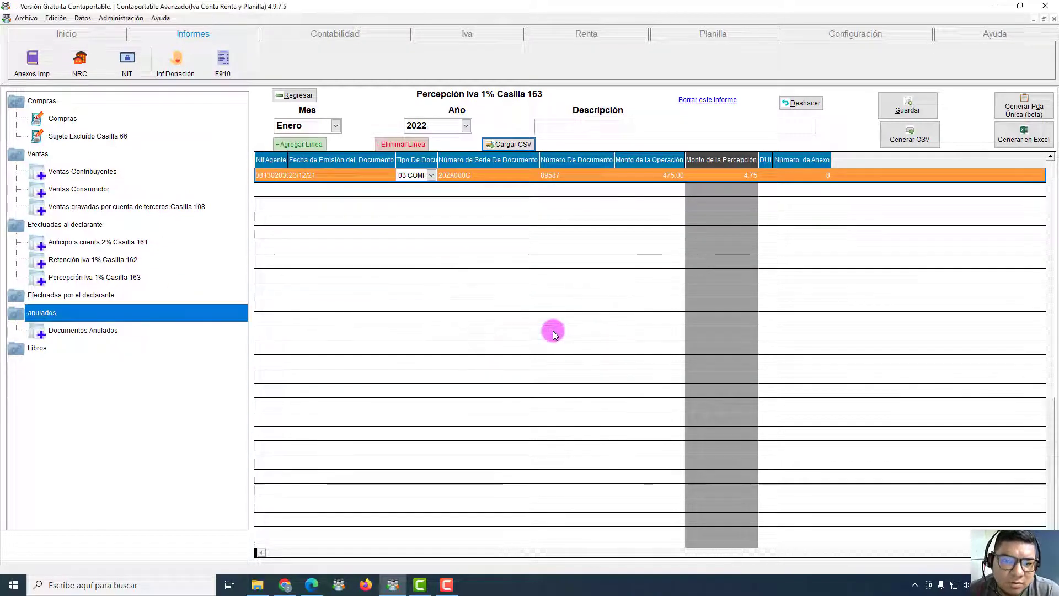
double_click(38, 312)
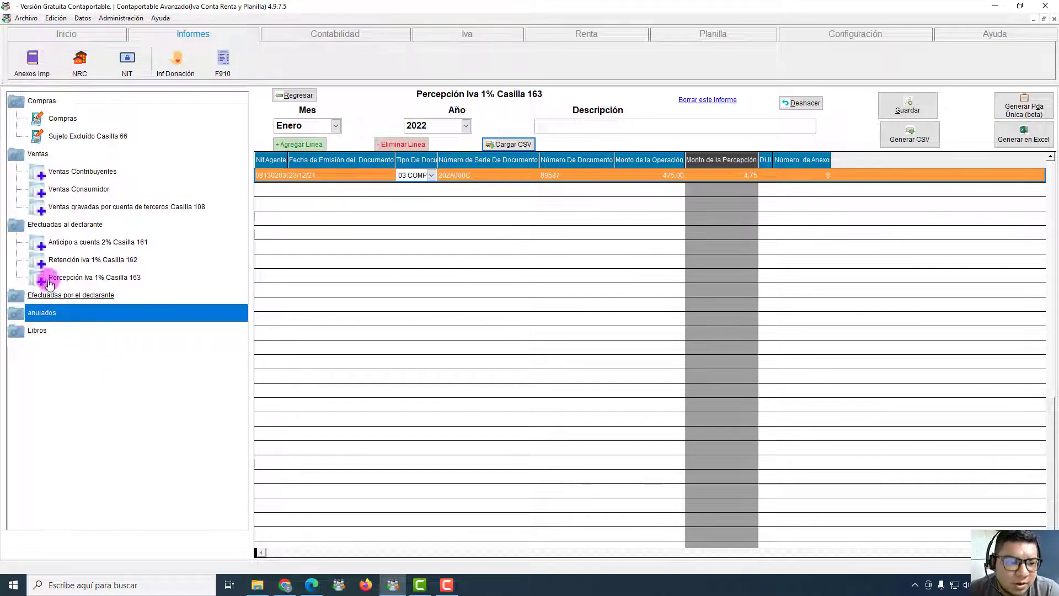
click(48, 226)
double_click(49, 228)
double_click(42, 154)
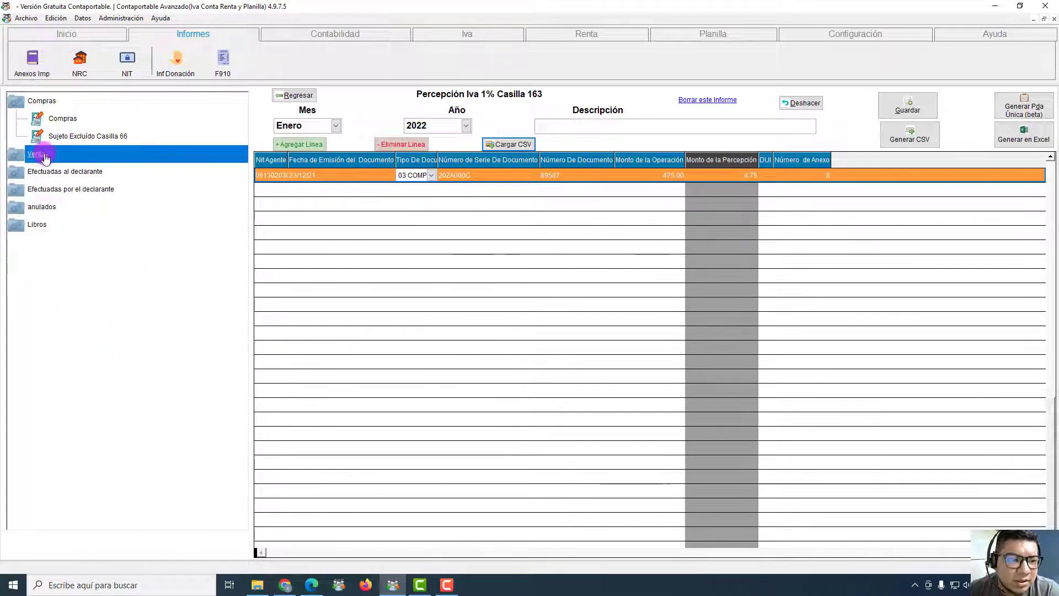
double_click(54, 103)
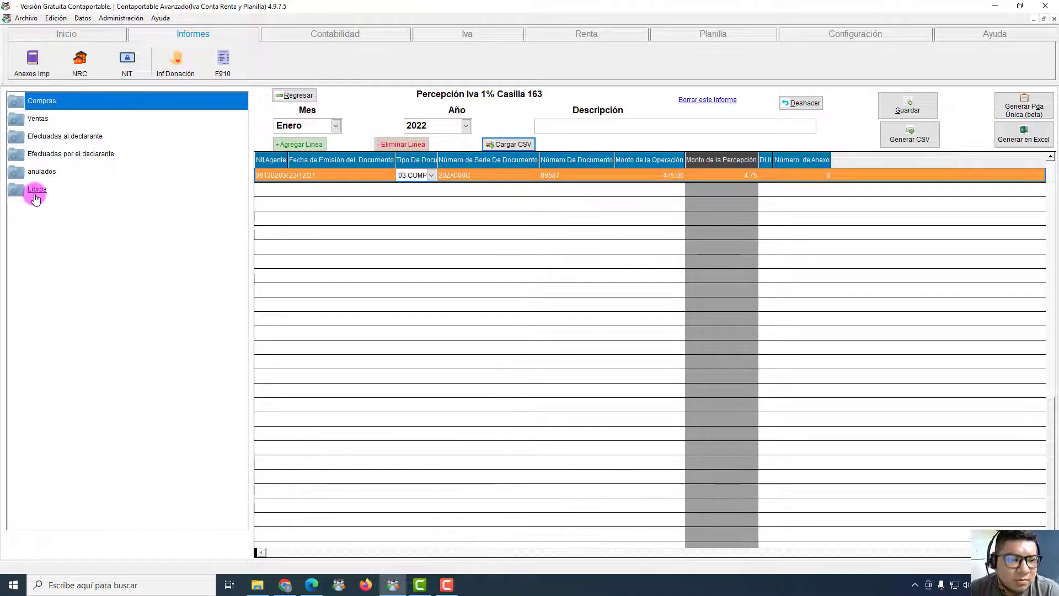
click(37, 192)
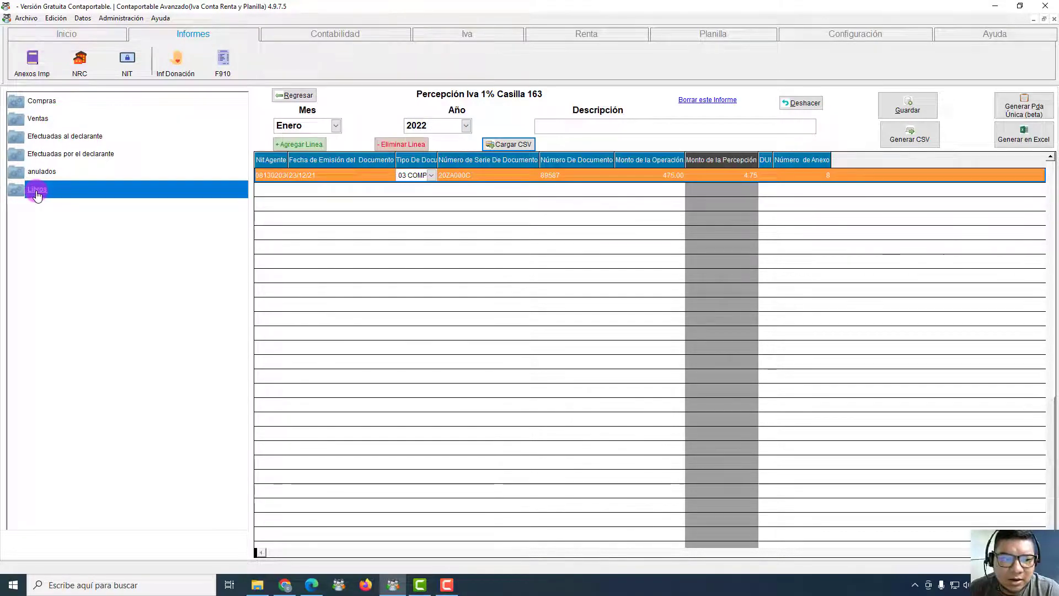
double_click(37, 191)
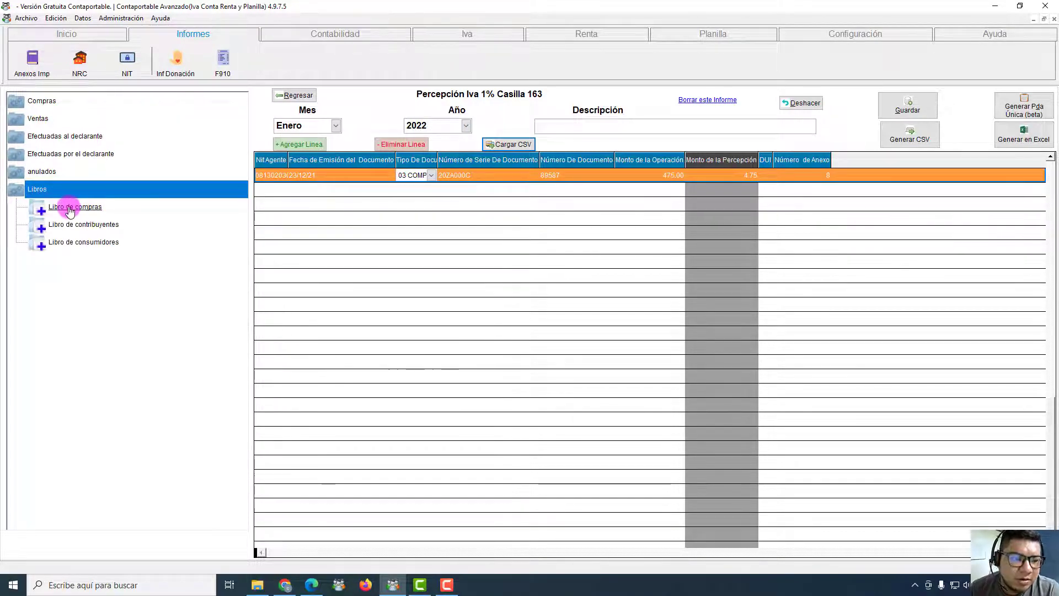
Preview the Libro de compras for January 2022 at full window size, examine its pages and close the preview.
click(70, 209)
click(283, 143)
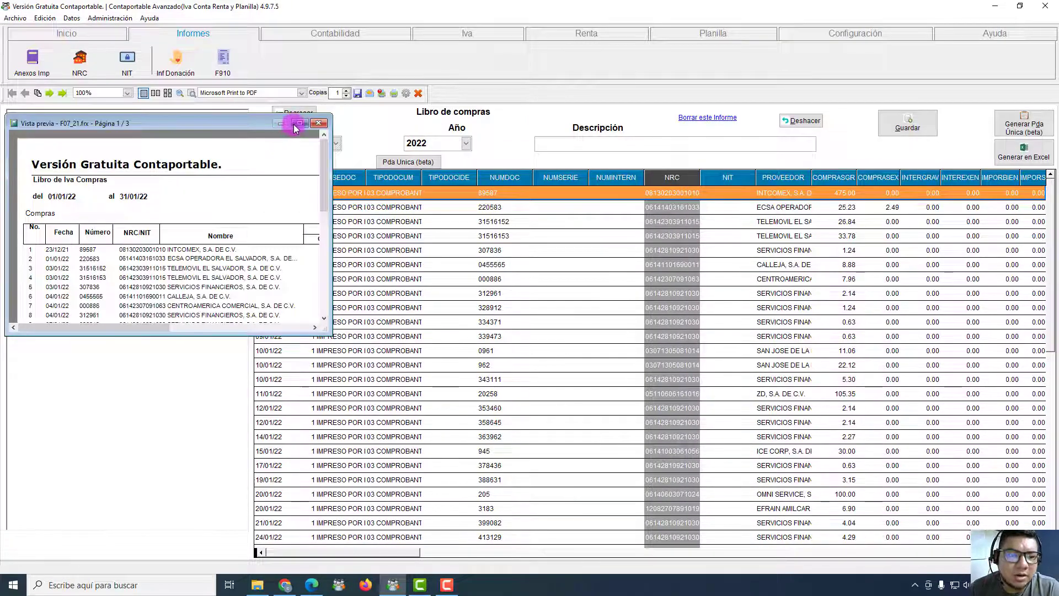
click(298, 124)
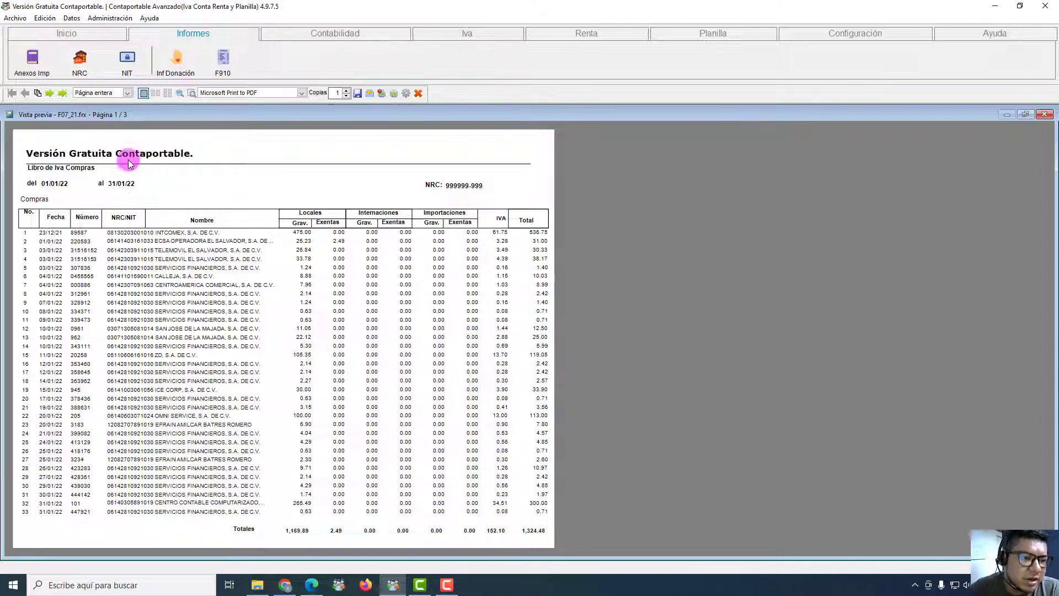
click(51, 94)
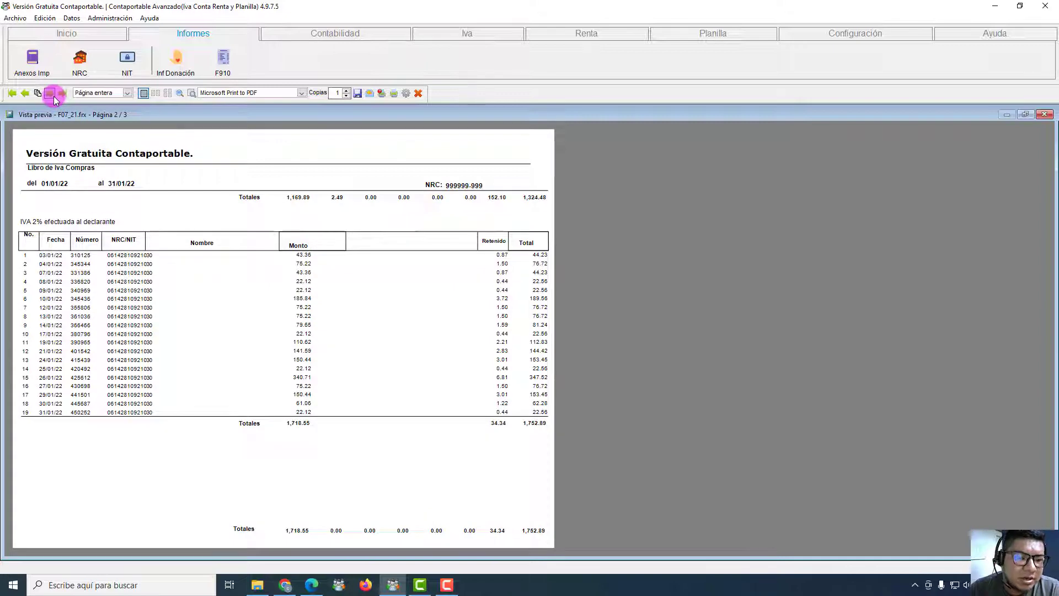
click(52, 94)
key(Escape)
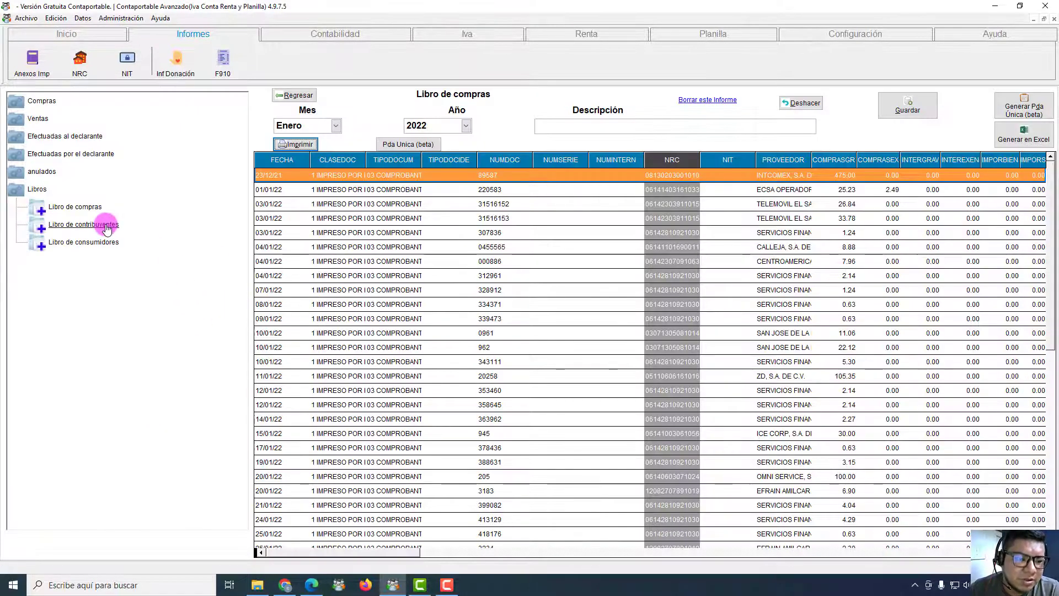
Preview the Libro de contribuyentes for January 2022 at full window size, examine its sales summary page and close the preview.
click(84, 224)
click(304, 143)
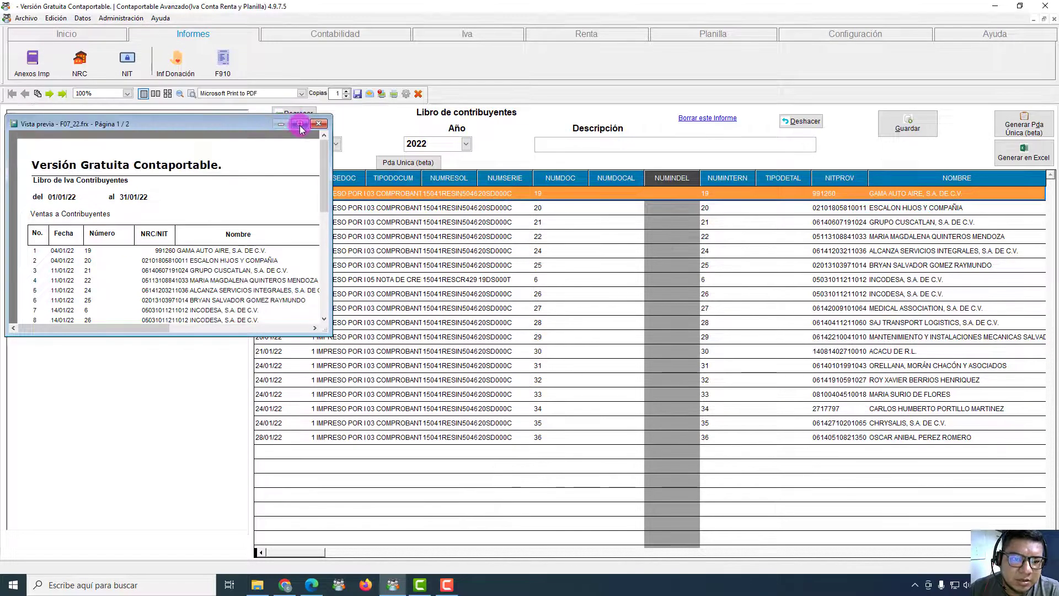
click(300, 125)
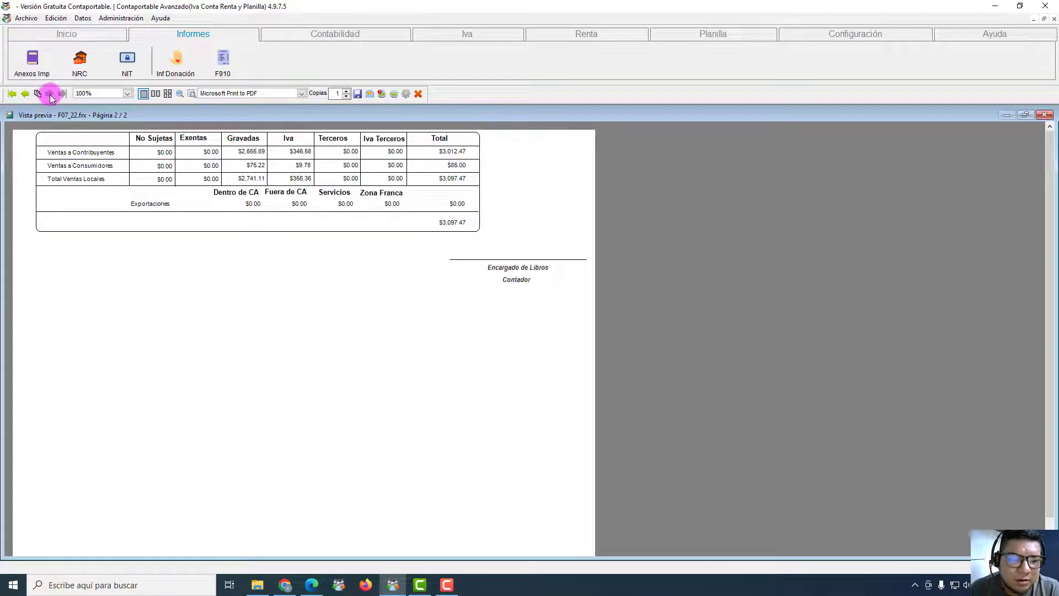
key(Escape)
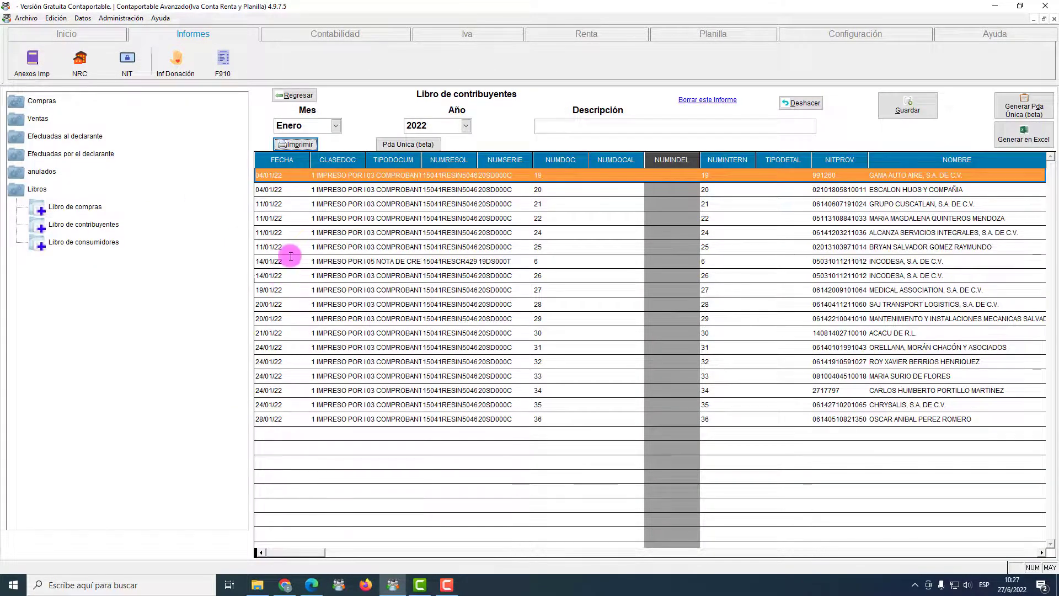
Reopen the January 2022 Compras report, go to the first record's Nit del Proveedor and save the report.
click(50, 100)
click(55, 117)
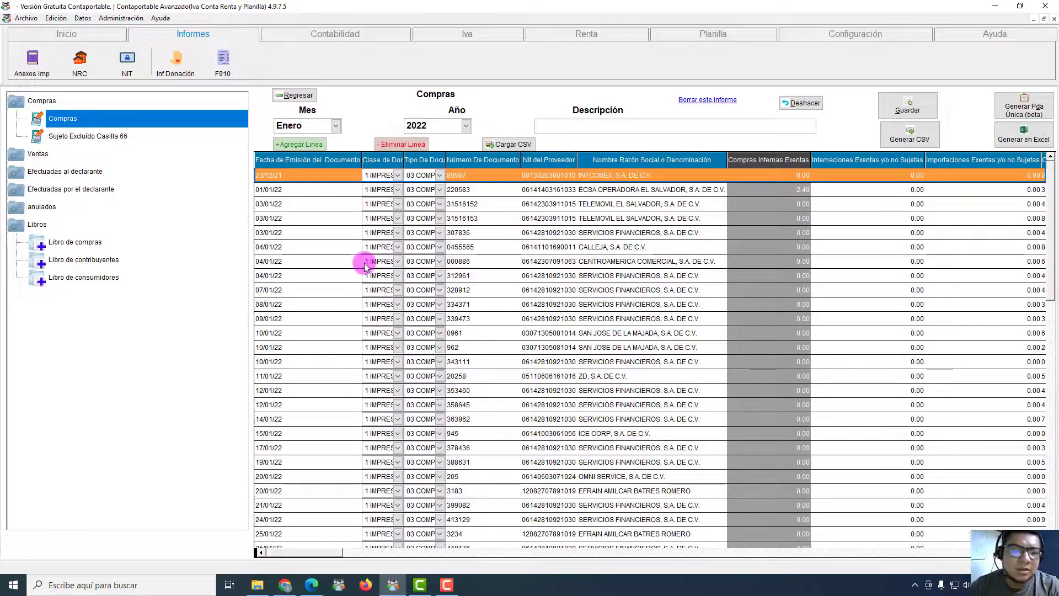
click(315, 189)
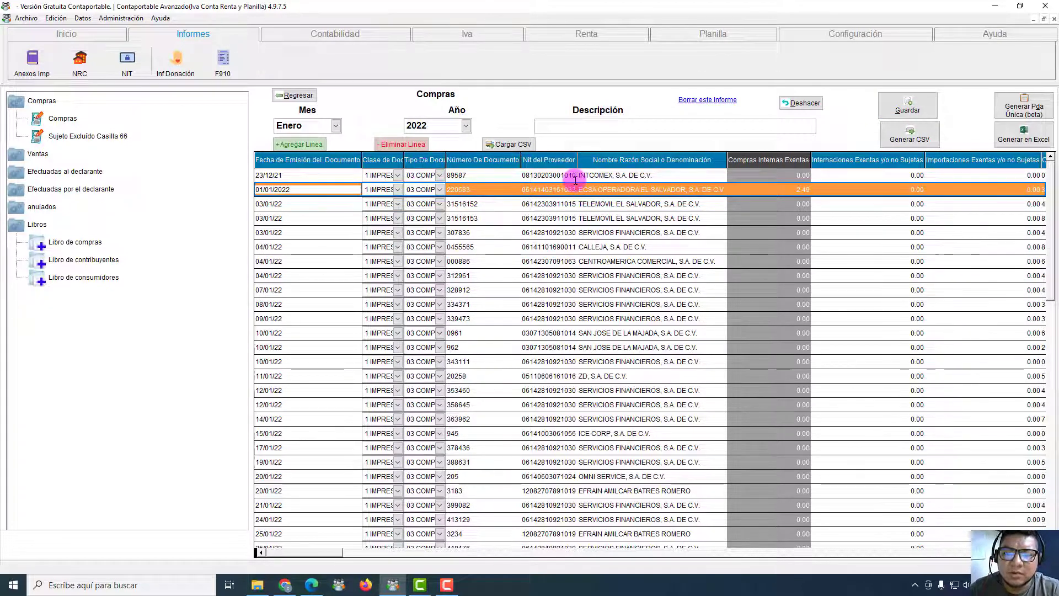
click(549, 175)
click(907, 111)
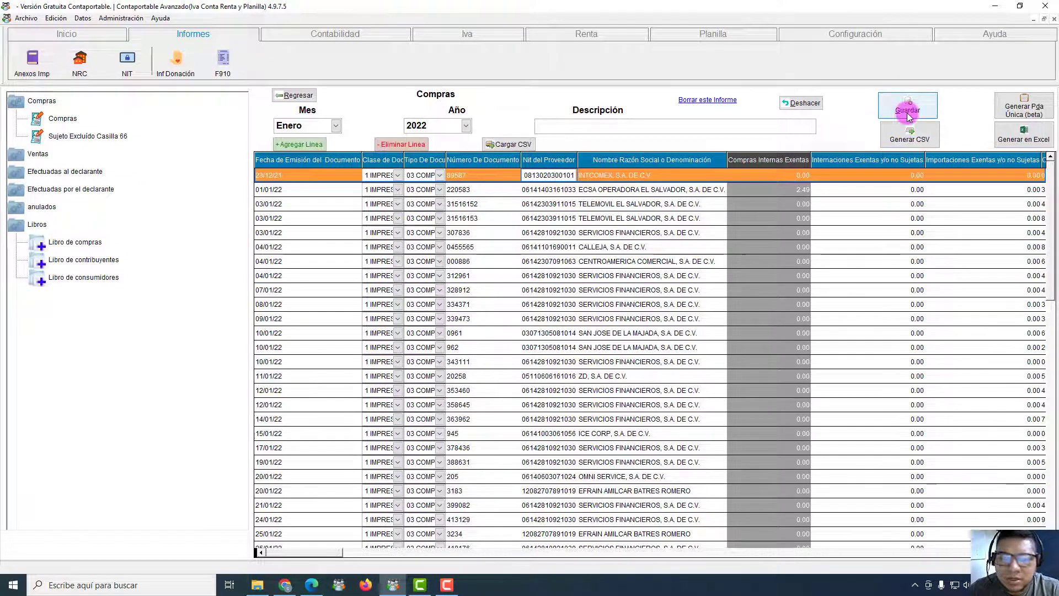